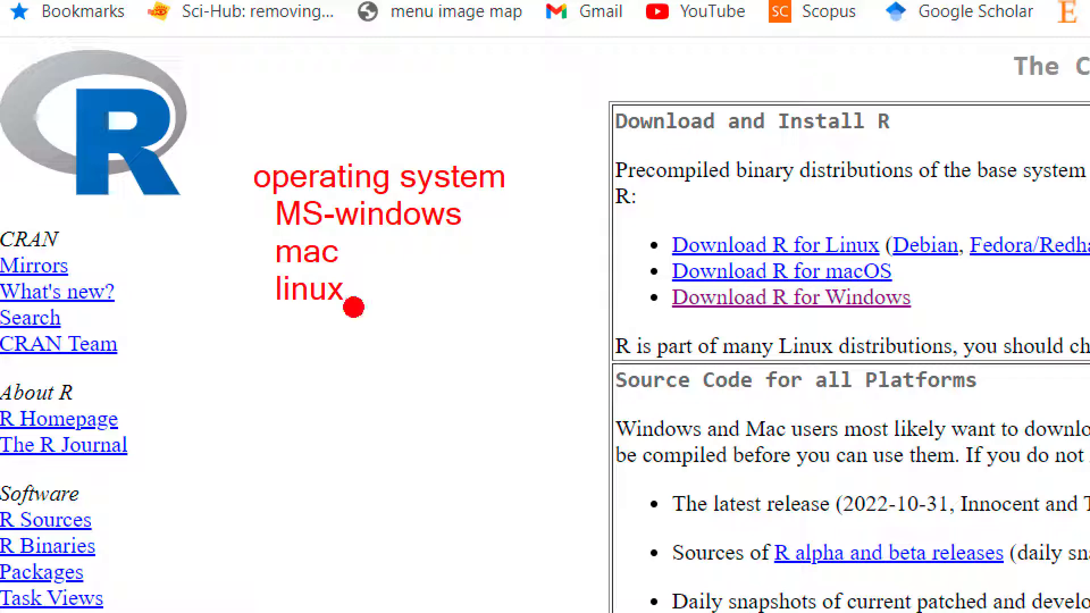
pyautogui.click(661, 308)
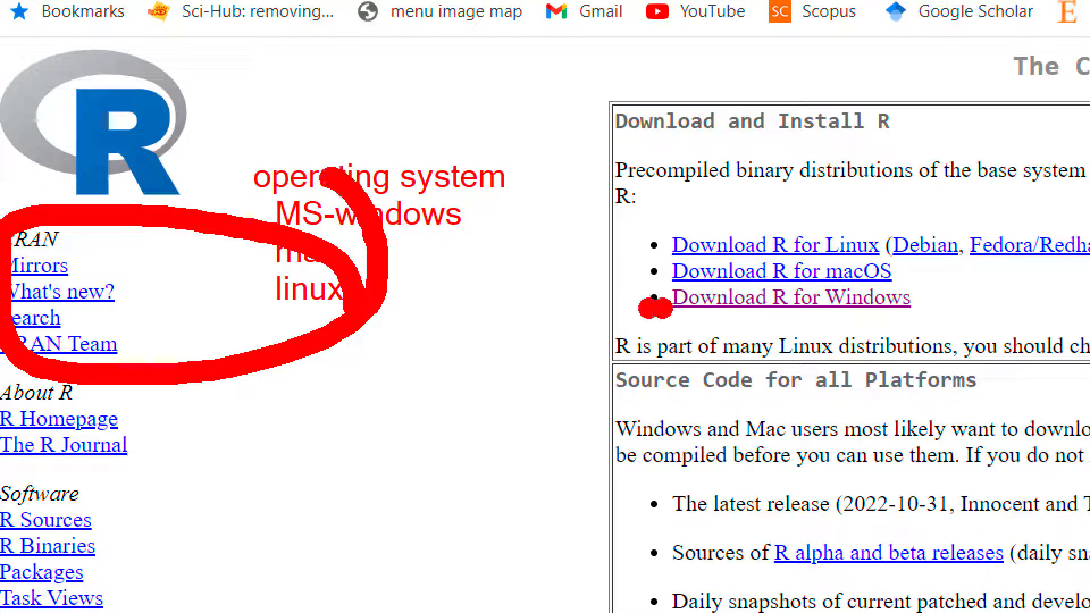
pyautogui.click(628, 278)
pyautogui.click(634, 245)
pyautogui.press('Escape')
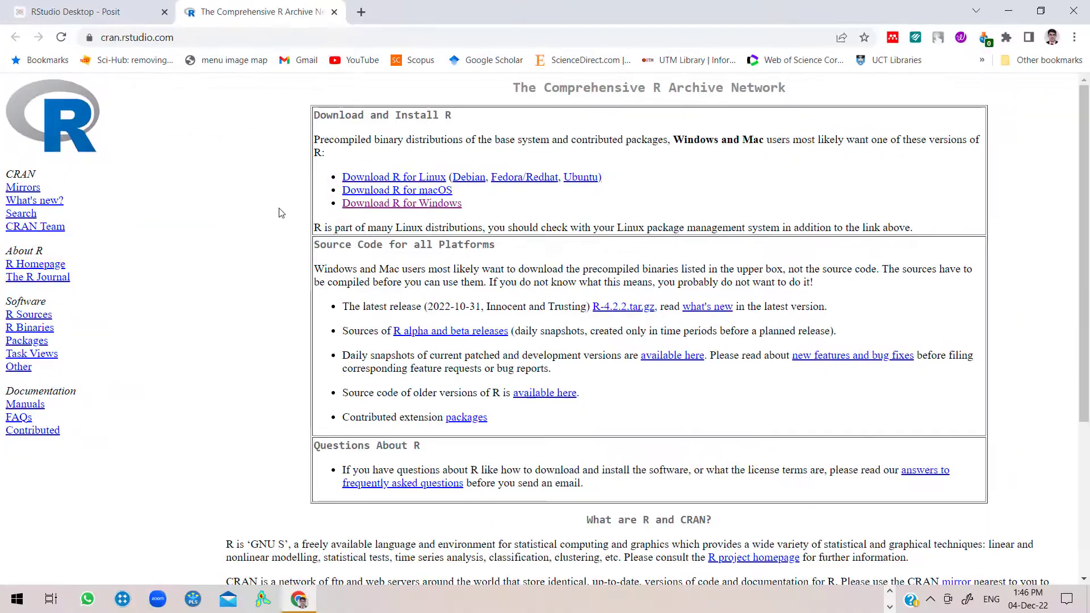
# Step: Open the R for Windows downloads and go to the page for installing R for the first time
pyautogui.click(414, 204)
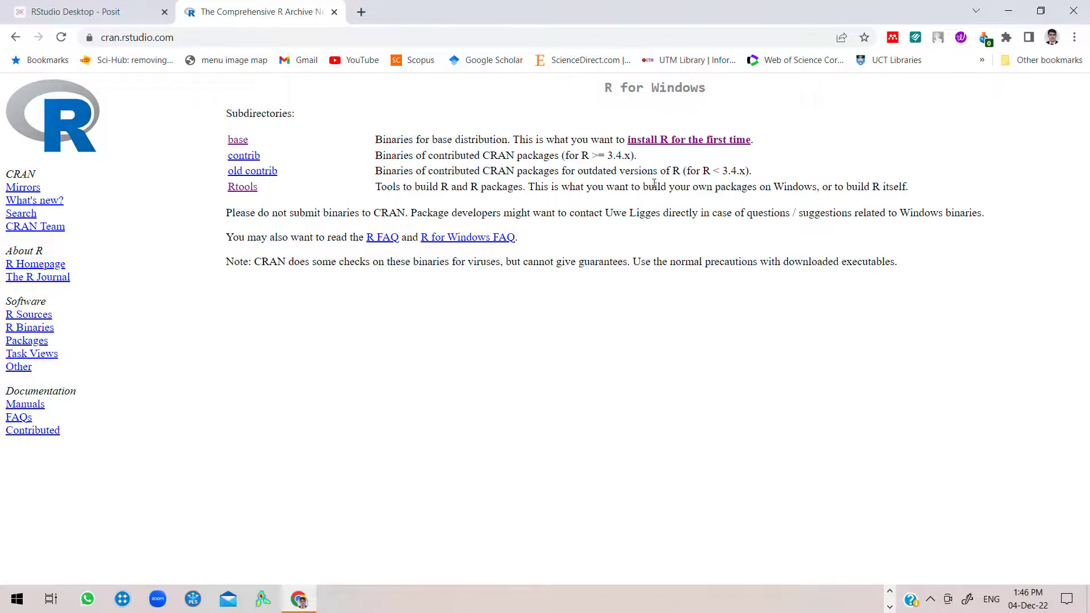
pyautogui.hotkey('ctrl', '1')
pyautogui.moveTo(784, 129)
pyautogui.mouseDown()
pyautogui.moveTo(731, 111)
pyautogui.moveTo(614, 133)
pyautogui.mouseUp()
pyautogui.moveTo(424, 204)
pyautogui.mouseDown()
pyautogui.moveTo(528, 339)
pyautogui.moveTo(697, 332)
pyautogui.moveTo(792, 222)
pyautogui.moveTo(786, 180)
pyautogui.mouseUp()
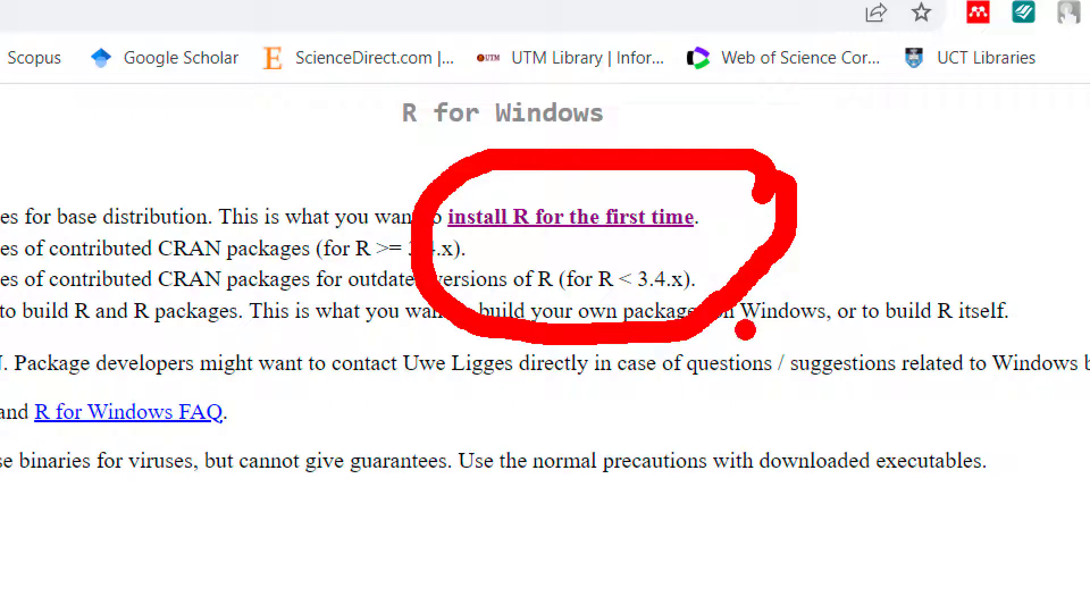
pyautogui.press('Escape')
pyautogui.click(698, 138)
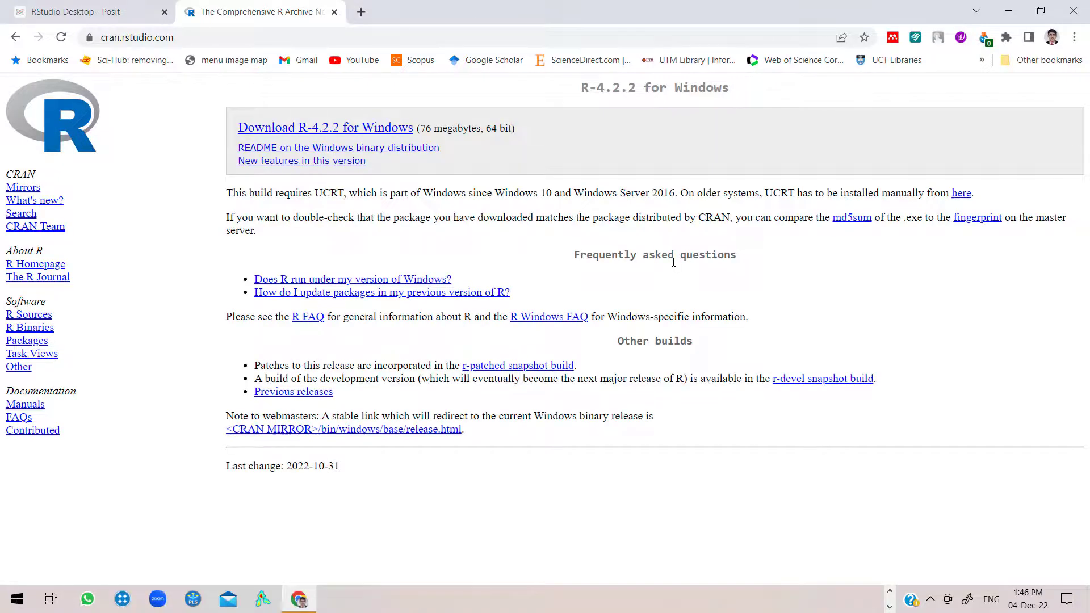
# Step: Download R-4.2.2 for Windows, saving it as R-4.2.2-win.exe in the Bibliometric Analysis folder over the existing file
pyautogui.hotkey('ctrl', '1')
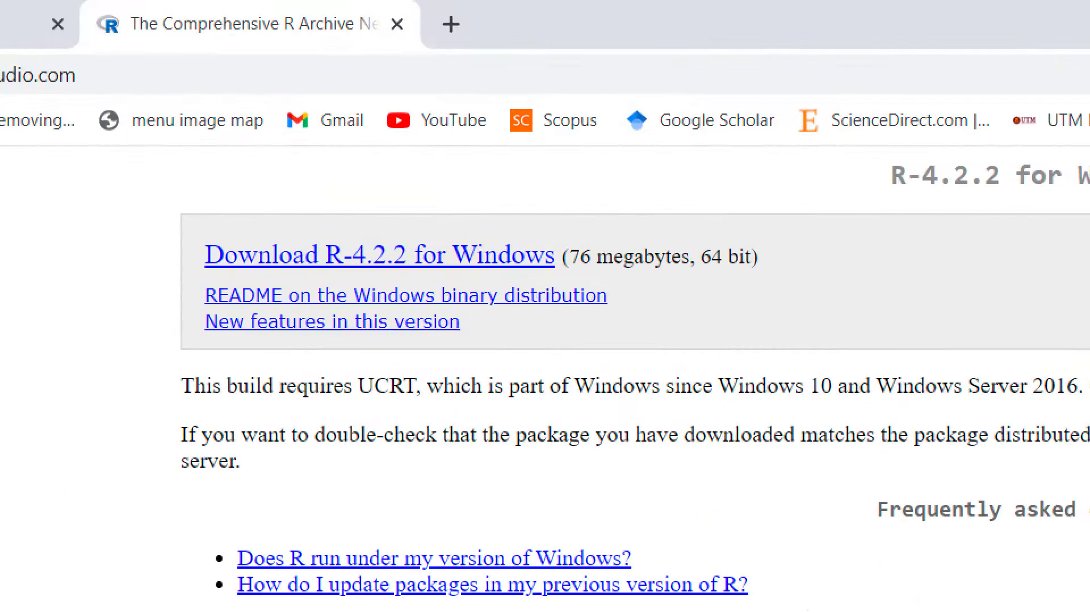
pyautogui.moveTo(611, 238)
pyautogui.mouseDown()
pyautogui.moveTo(109, 251)
pyautogui.moveTo(750, 261)
pyautogui.moveTo(545, 190)
pyautogui.mouseUp()
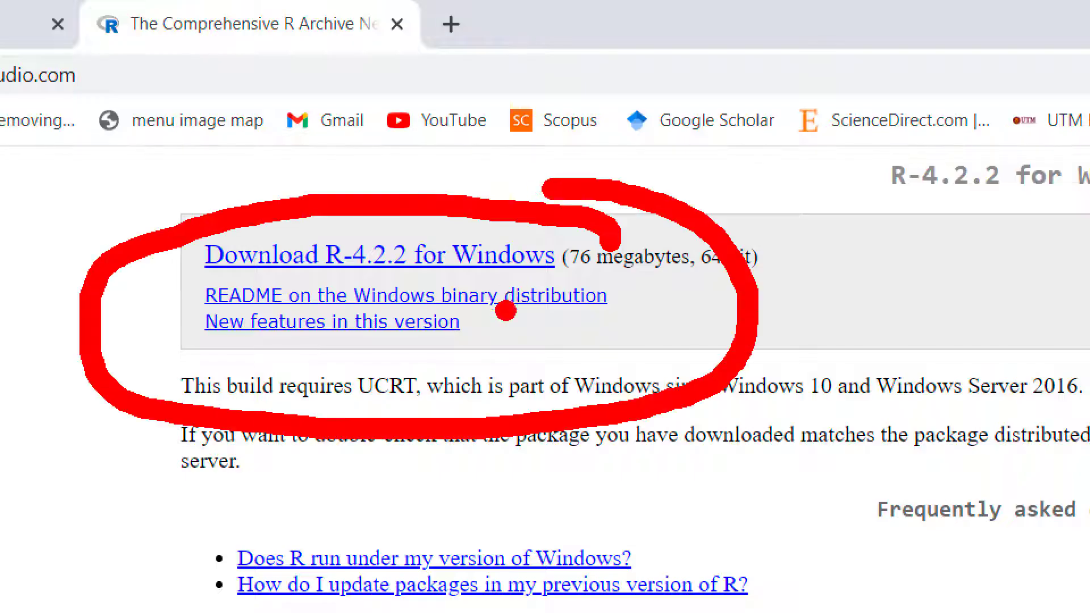
pyautogui.press('Escape')
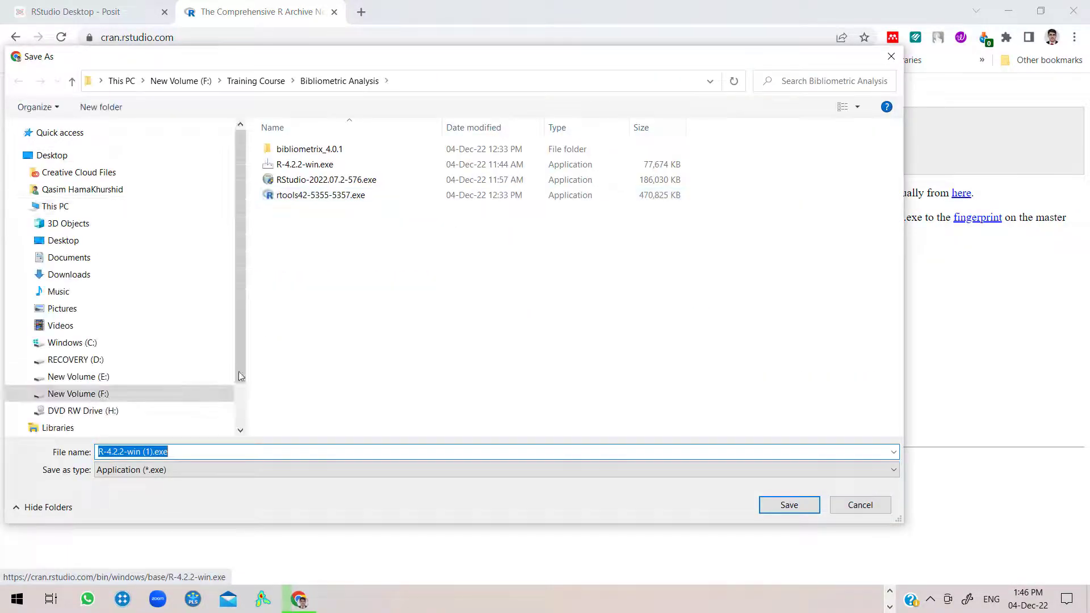
pyautogui.click(288, 166)
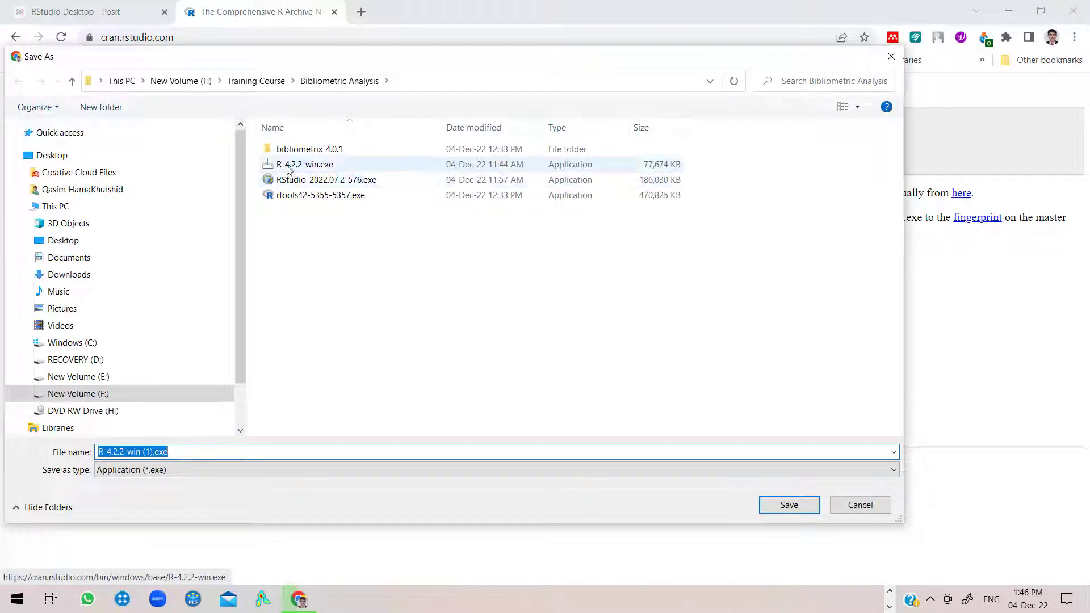
pyautogui.press('Return')
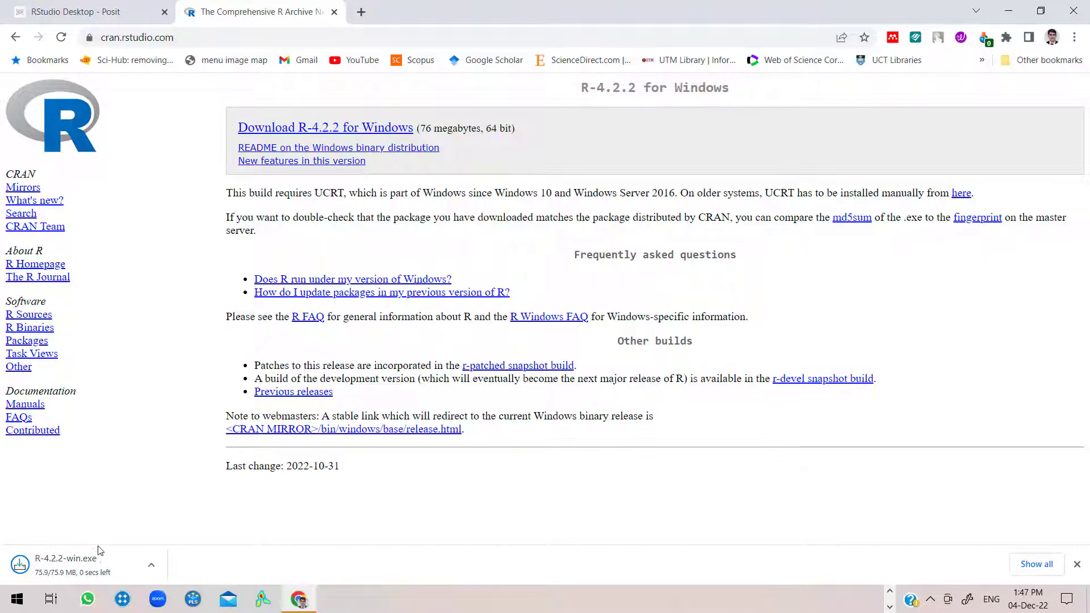
# Step: Try to run the downloaded R-4.2.2-win.exe installer and close the Microsoft Store window
pyautogui.click(38, 564)
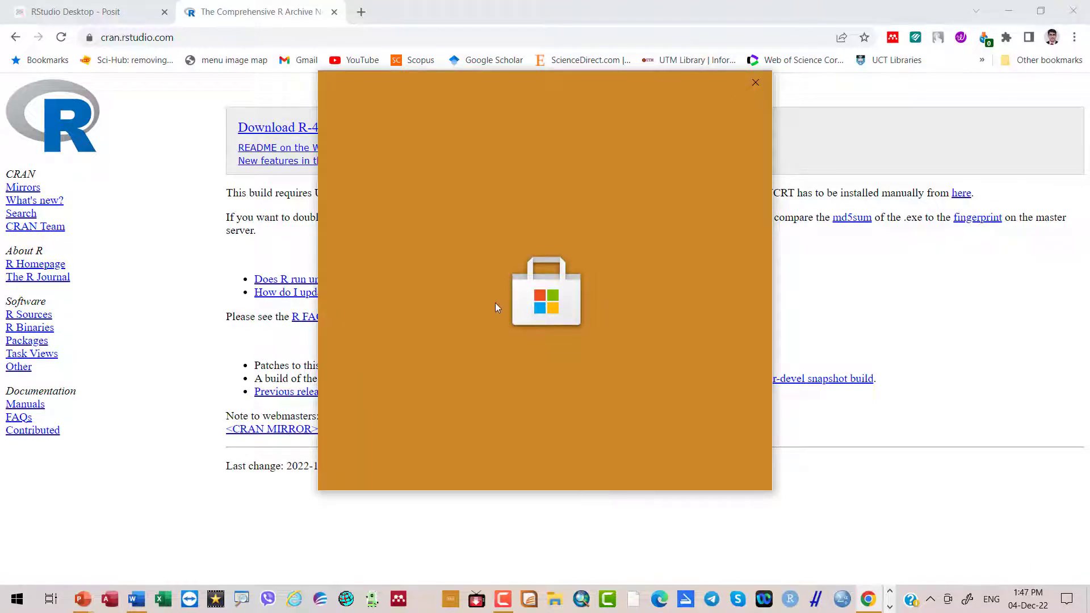
pyautogui.click(758, 88)
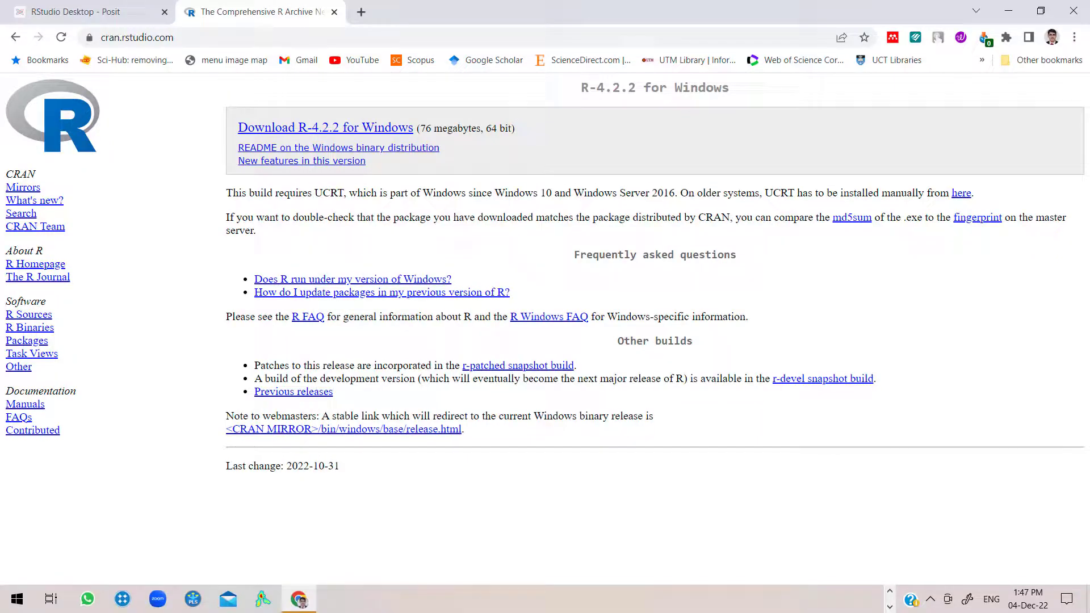
# Step: Download RStudio Desktop for Windows from the Posit page, replacing the existing RStudio-2022.07.2-576.exe in the Bibliometric Analysis folder
pyautogui.click(64, 17)
pyautogui.scroll(-5, 328, 341)
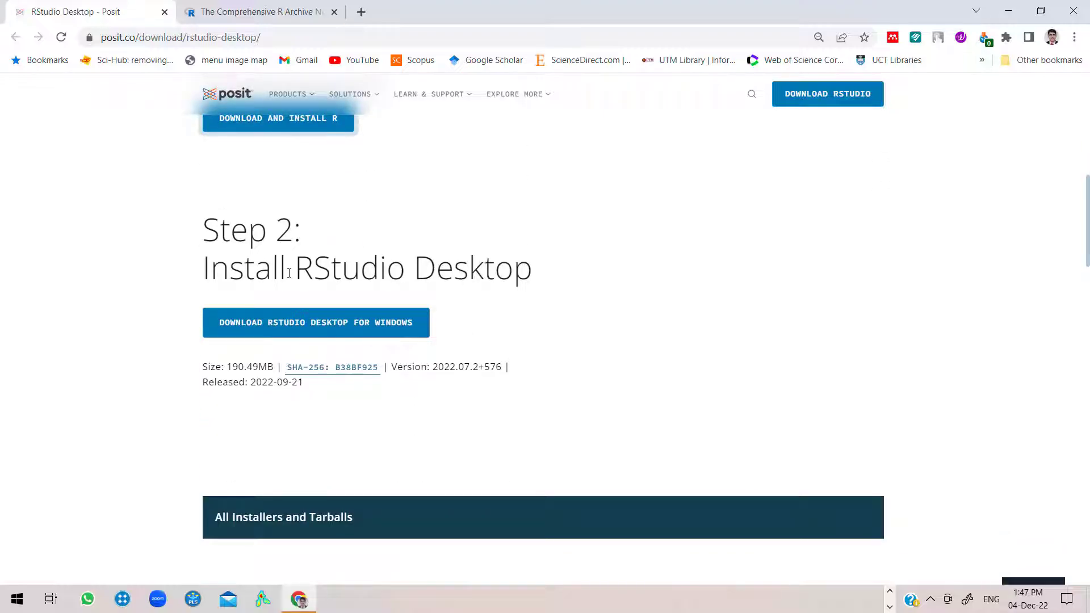
pyautogui.click(259, 327)
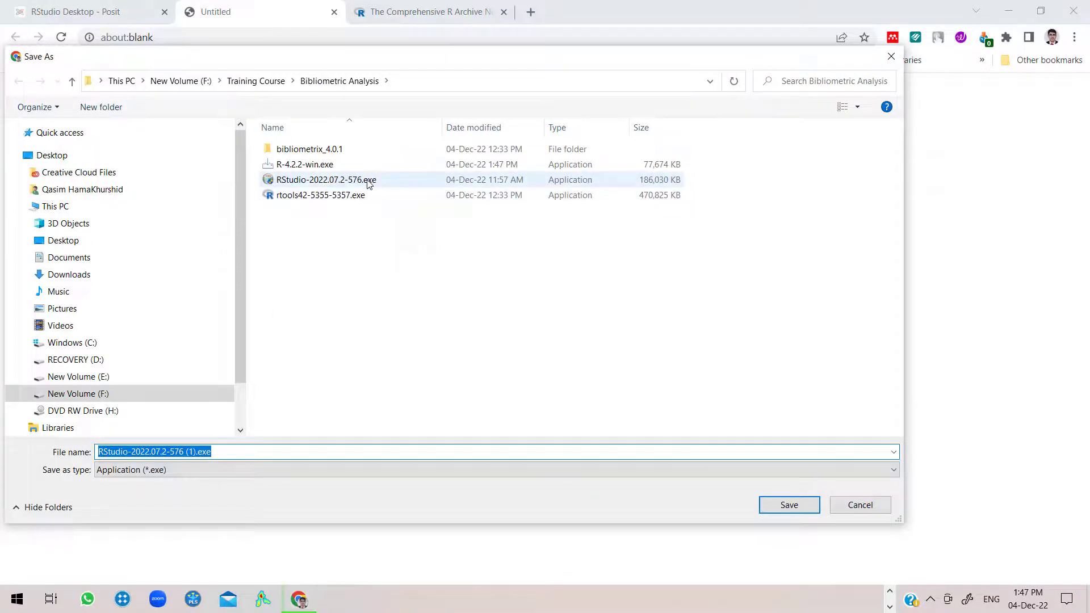
pyautogui.click(369, 181)
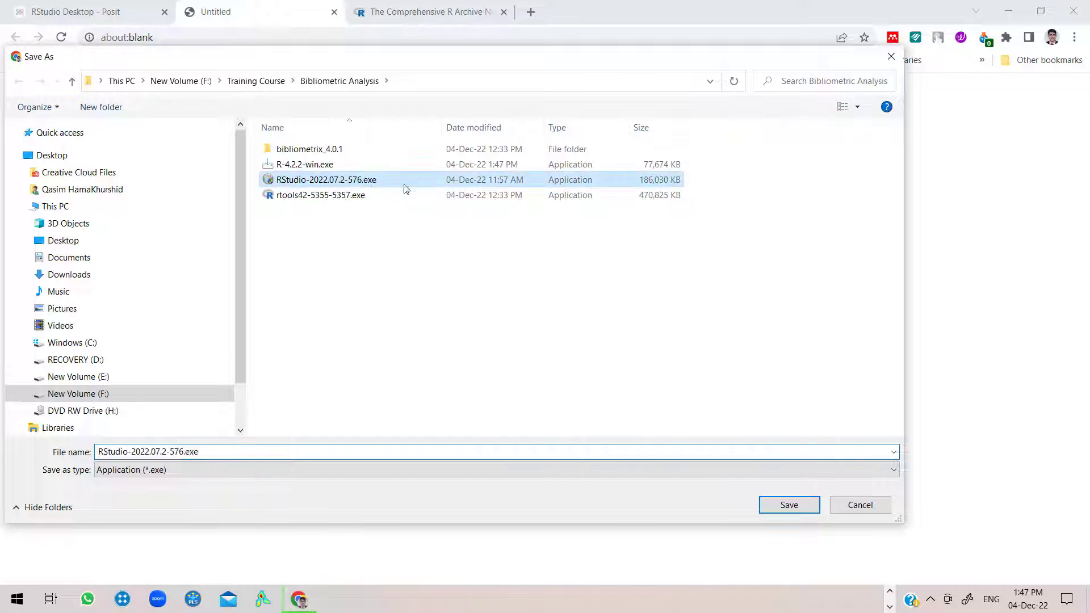
pyautogui.click(788, 506)
pyautogui.click(569, 309)
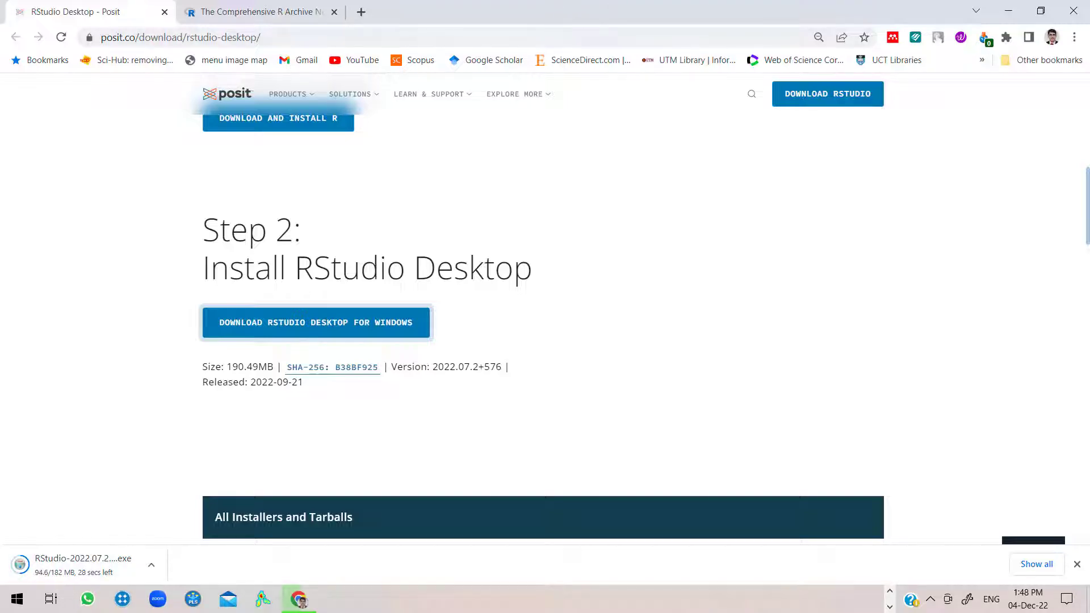
# Step: Review the Install R and Install RStudio Desktop steps on the Posit download page
pyautogui.scroll(4, 596, 277)
pyautogui.scroll(-1, 590, 291)
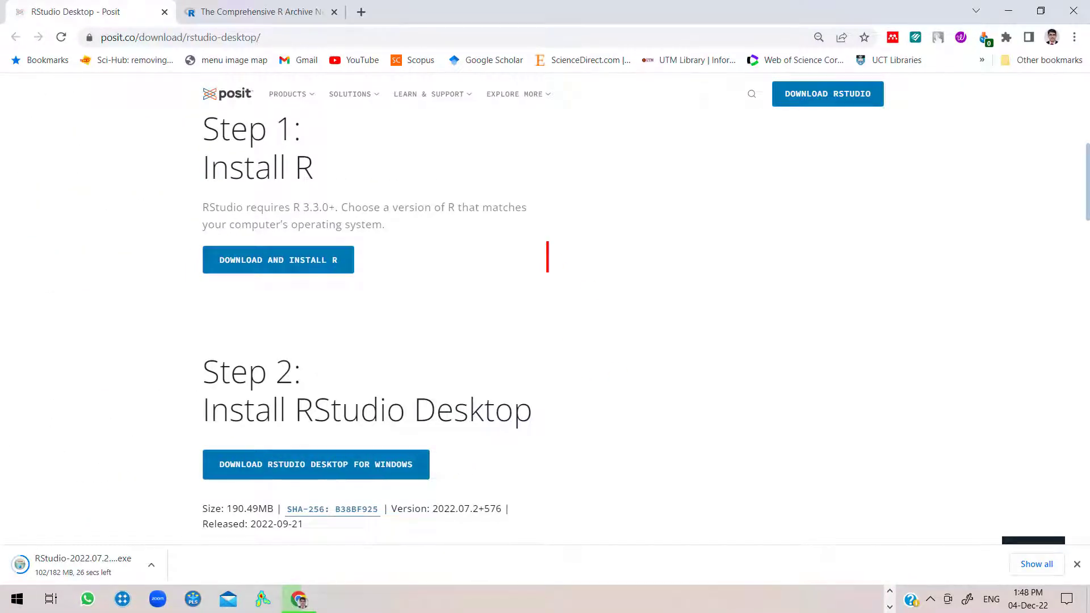
pyautogui.moveTo(471, 259)
pyautogui.mouseDown()
pyautogui.moveTo(376, 259)
pyautogui.moveTo(397, 271)
pyautogui.mouseUp()
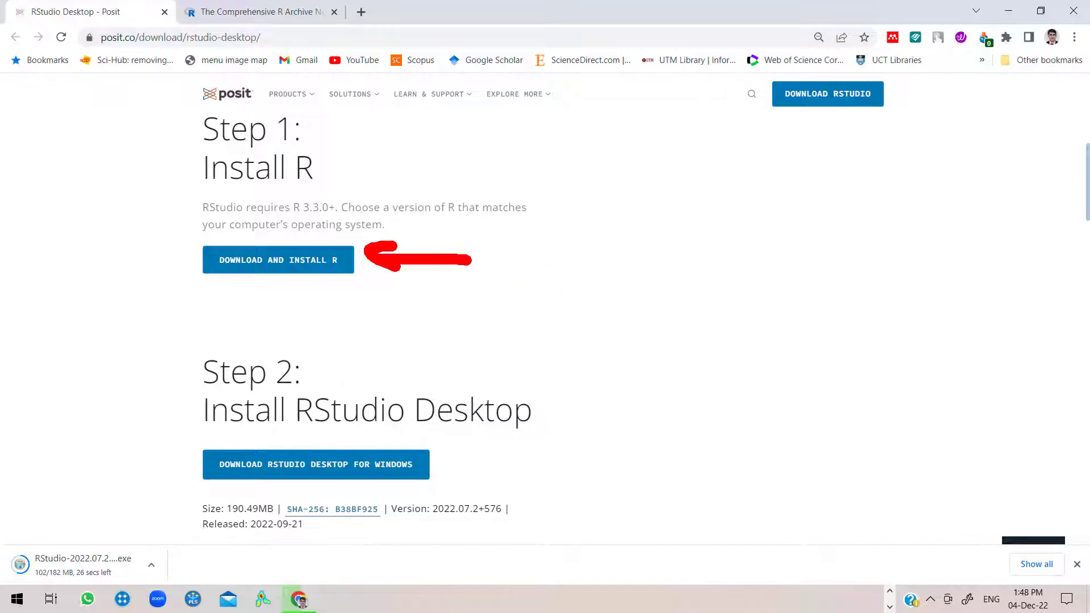
pyautogui.moveTo(437, 461); pyautogui.dragTo(532, 464)
pyautogui.moveTo(470, 446)
pyautogui.mouseDown()
pyautogui.moveTo(432, 464)
pyautogui.moveTo(478, 483)
pyautogui.mouseUp()
pyautogui.moveTo(286, 432); pyautogui.dragTo(401, 434)
pyautogui.moveTo(379, 392); pyautogui.dragTo(450, 328)
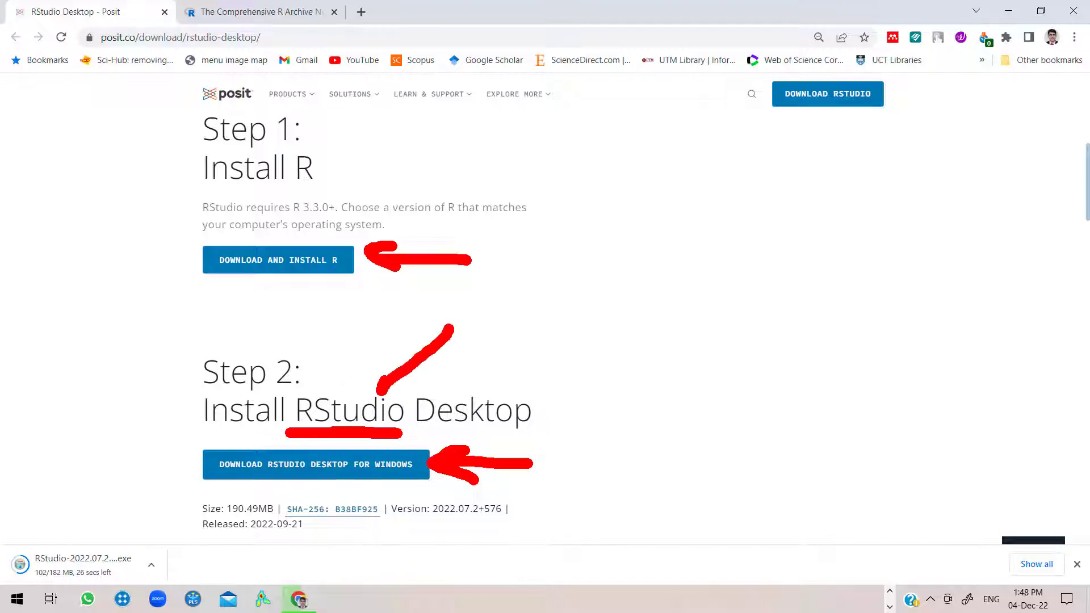
pyautogui.moveTo(324, 153)
pyautogui.mouseDown()
pyautogui.moveTo(334, 165)
pyautogui.moveTo(382, 160)
pyautogui.moveTo(305, 182)
pyautogui.moveTo(204, 160)
pyautogui.moveTo(329, 152)
pyautogui.mouseUp()
pyautogui.hotkey('ctrl', 'z')
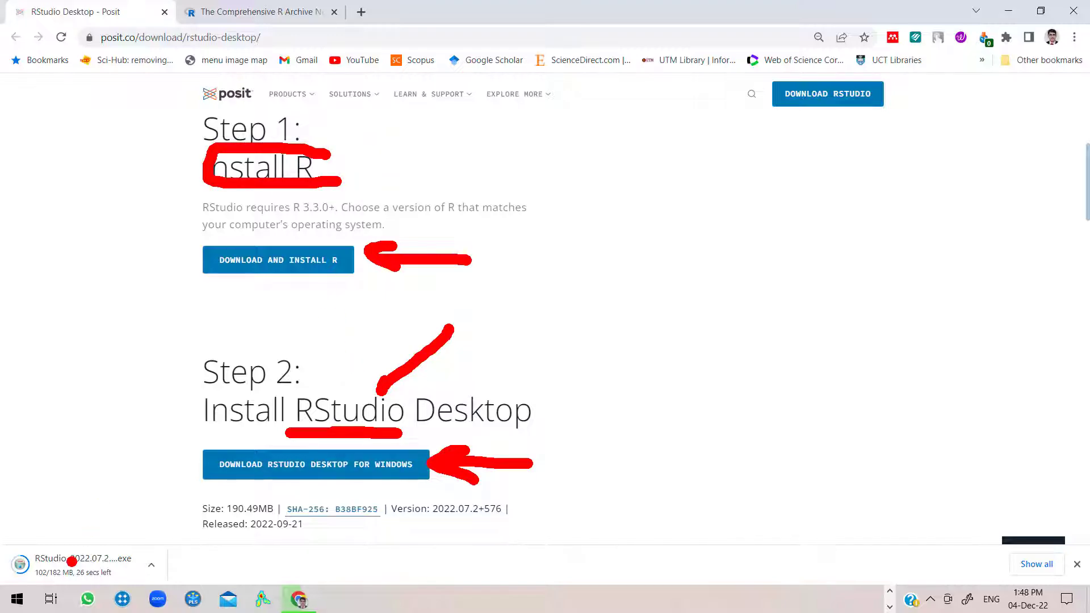
pyautogui.press('Escape')
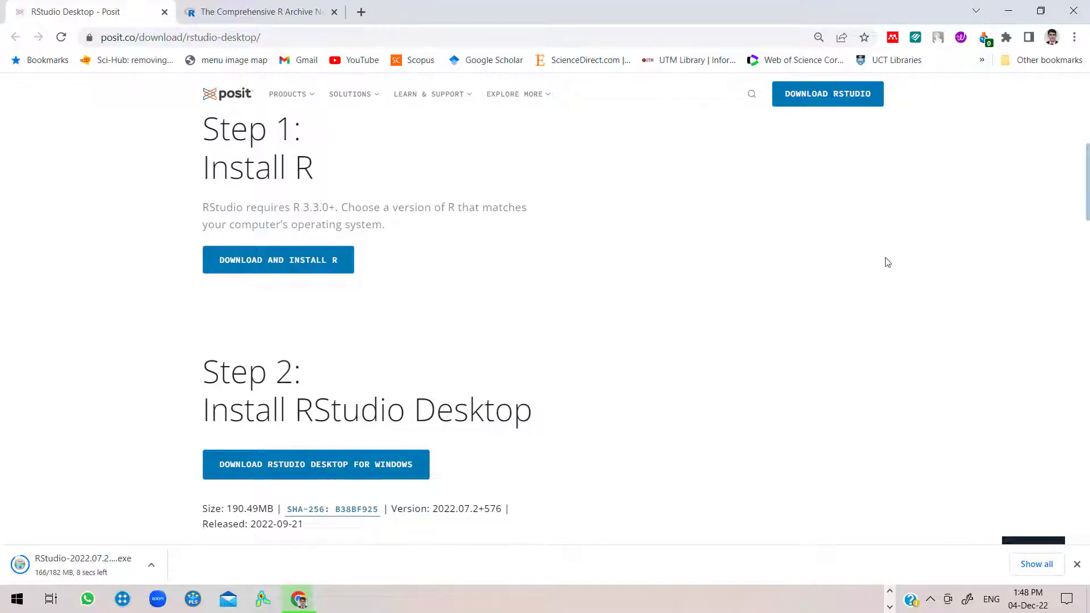
# Step: Switch to RStudio and load the bibliometrix package by running library(bibliometrix) in the console
pyautogui.click(890, 591)
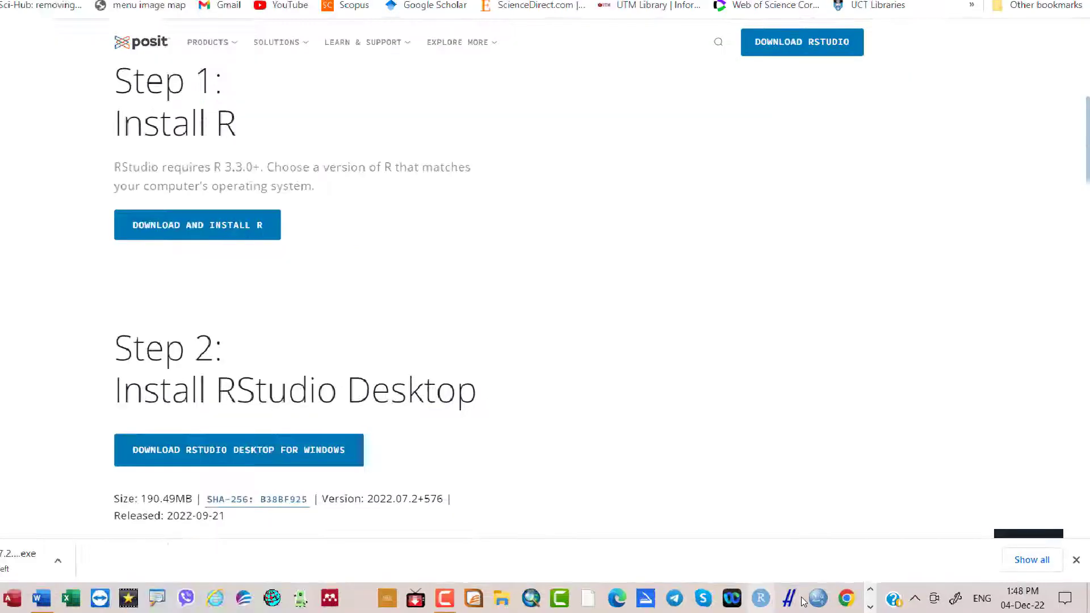
pyautogui.moveTo(716, 588); pyautogui.dragTo(781, 583)
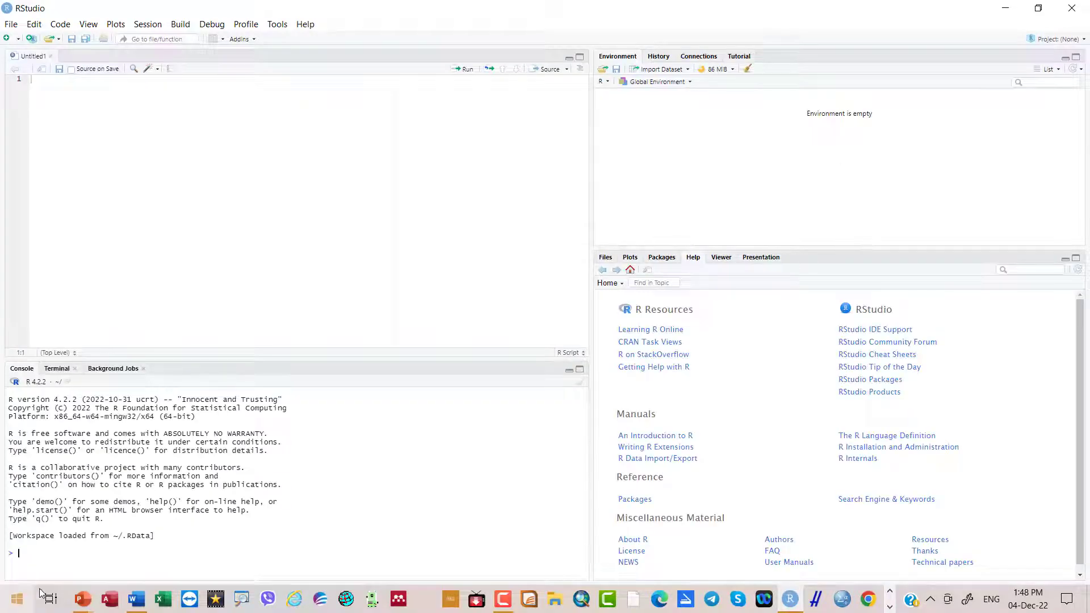
pyautogui.write('biblioshiny()')
pyautogui.press('Up')
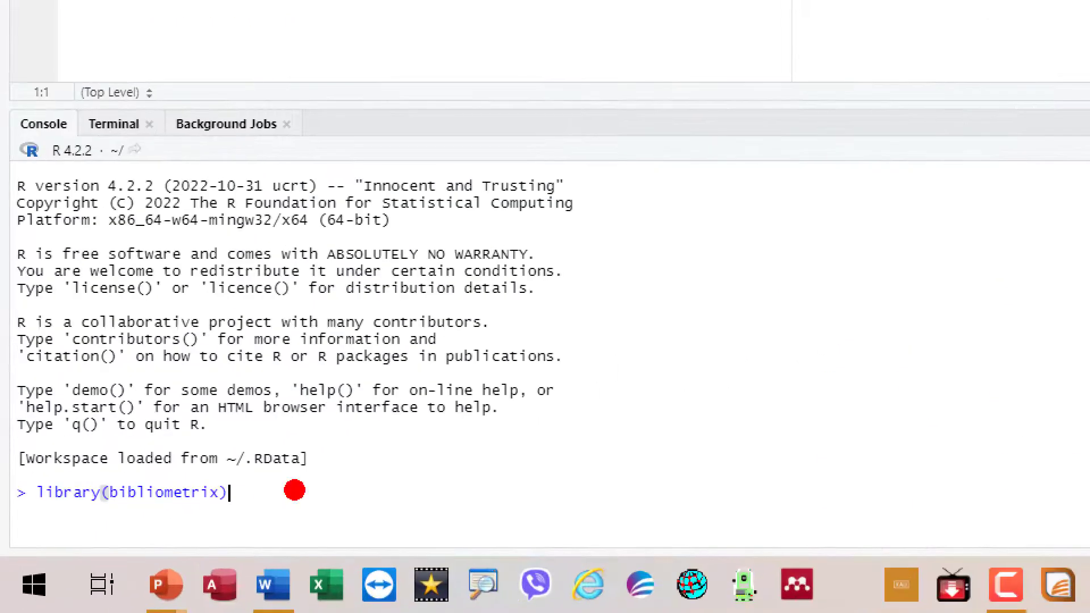
pyautogui.moveTo(339, 442)
pyautogui.mouseDown()
pyautogui.moveTo(420, 465)
pyautogui.moveTo(494, 448)
pyautogui.mouseUp()
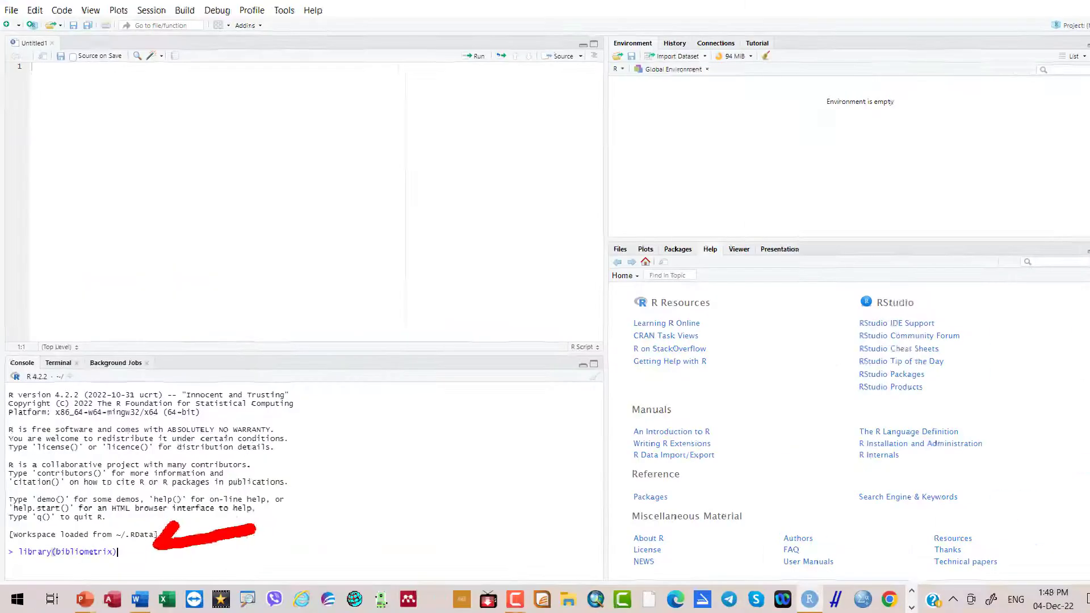
pyautogui.press('Return')
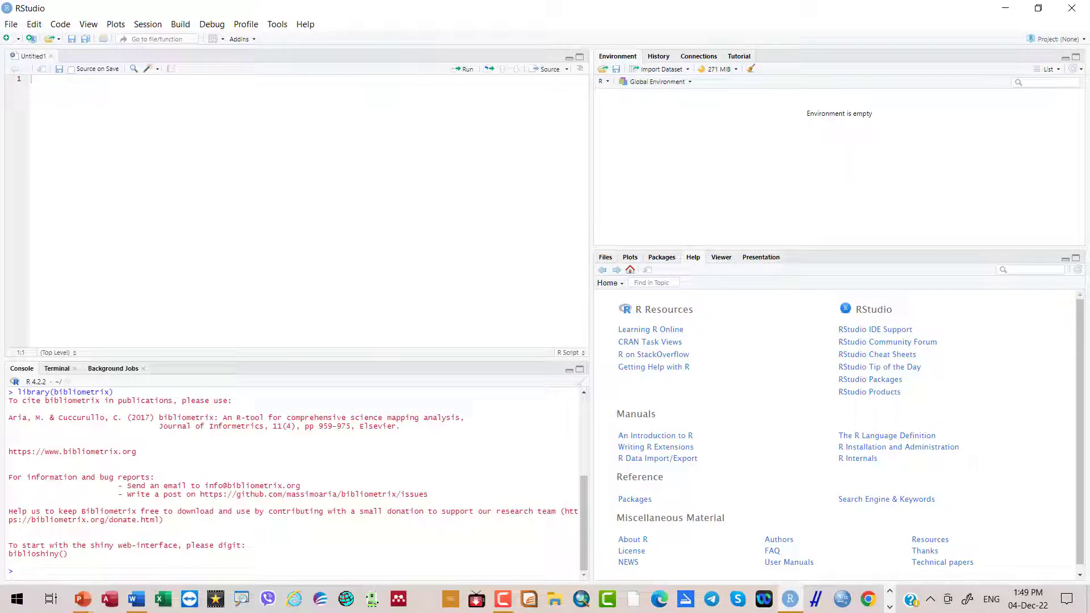
# Step: Start the bibliometrix web interface by running biblioshiny() in the console
pyautogui.moveTo(101, 552); pyautogui.dragTo(9, 554)
pyautogui.click(26, 566)
pyautogui.write('biblioshiny()')
pyautogui.press('Return')
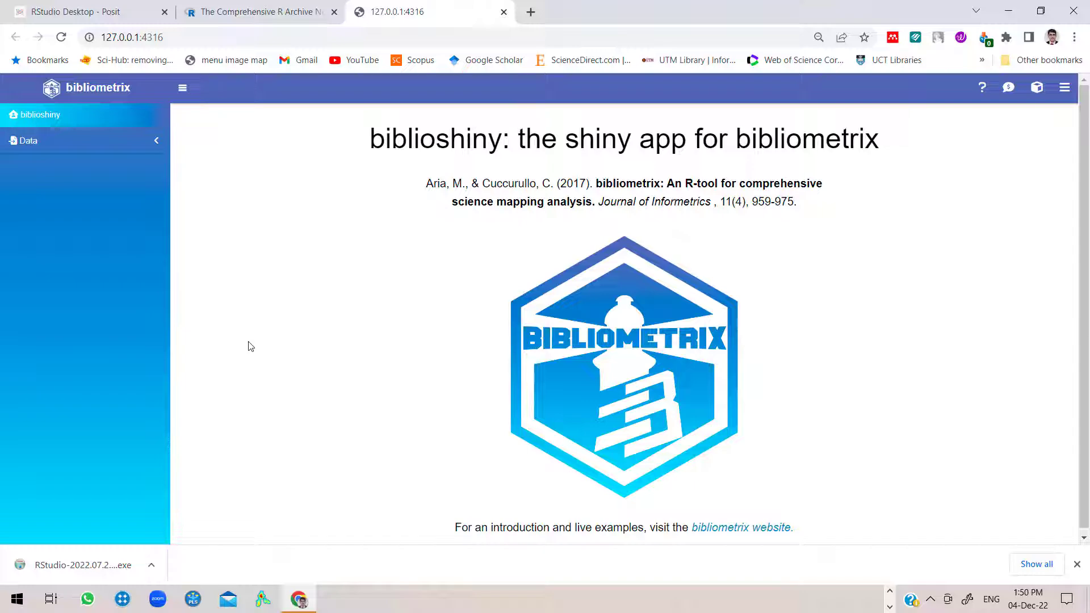
# Step: Expand biblioshiny's Data section and open Gathering Data
pyautogui.click(154, 141)
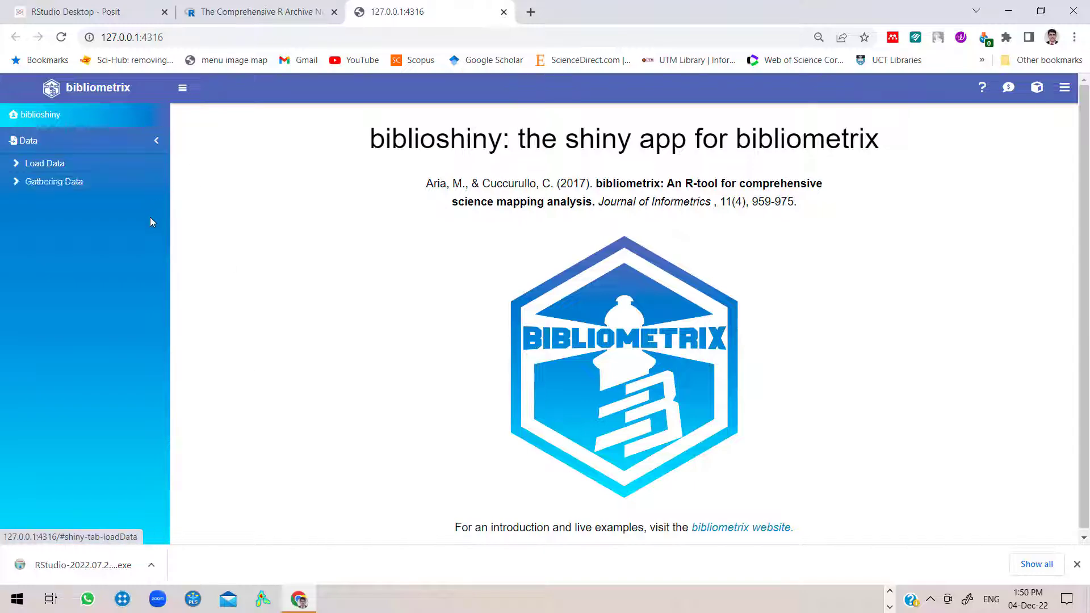
pyautogui.click(90, 185)
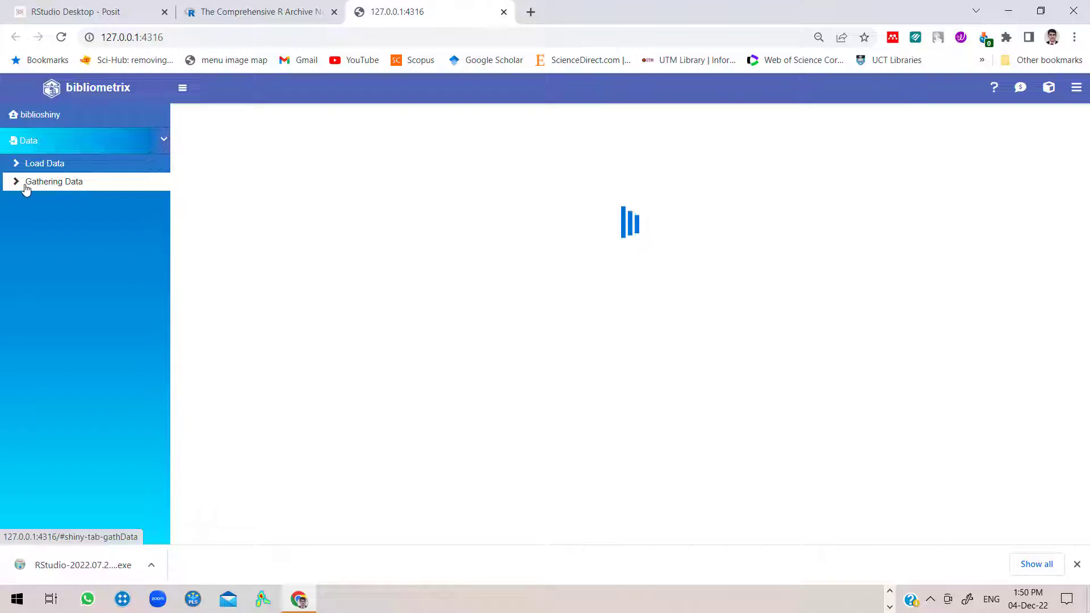